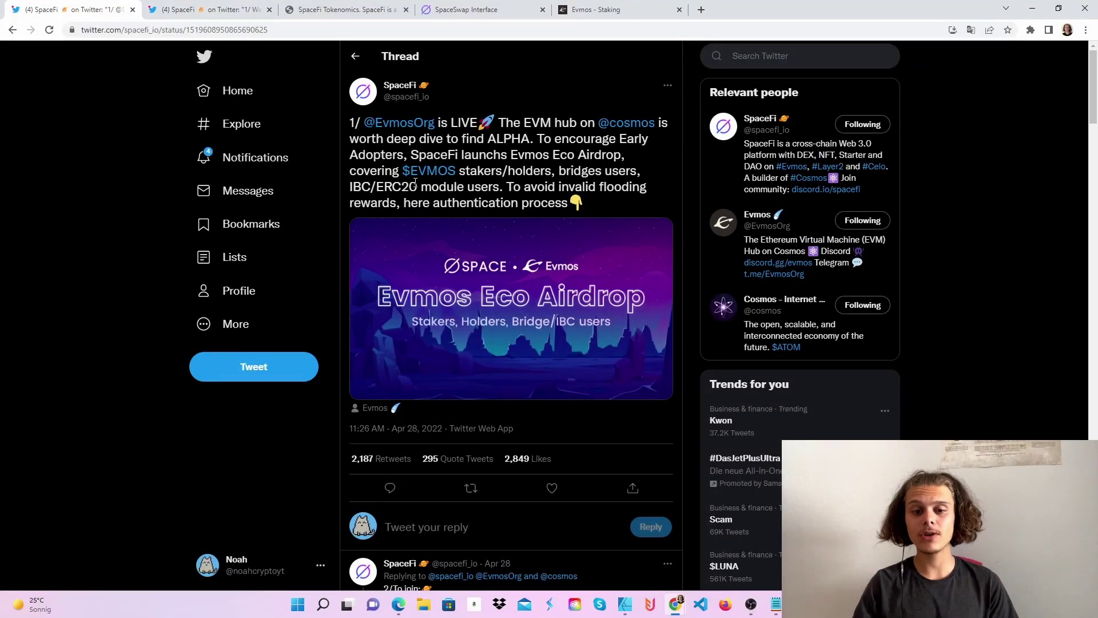
Read the Space Swap launch and Evmos Eco Airdrop threads, scrolling through their replies.
click(206, 10)
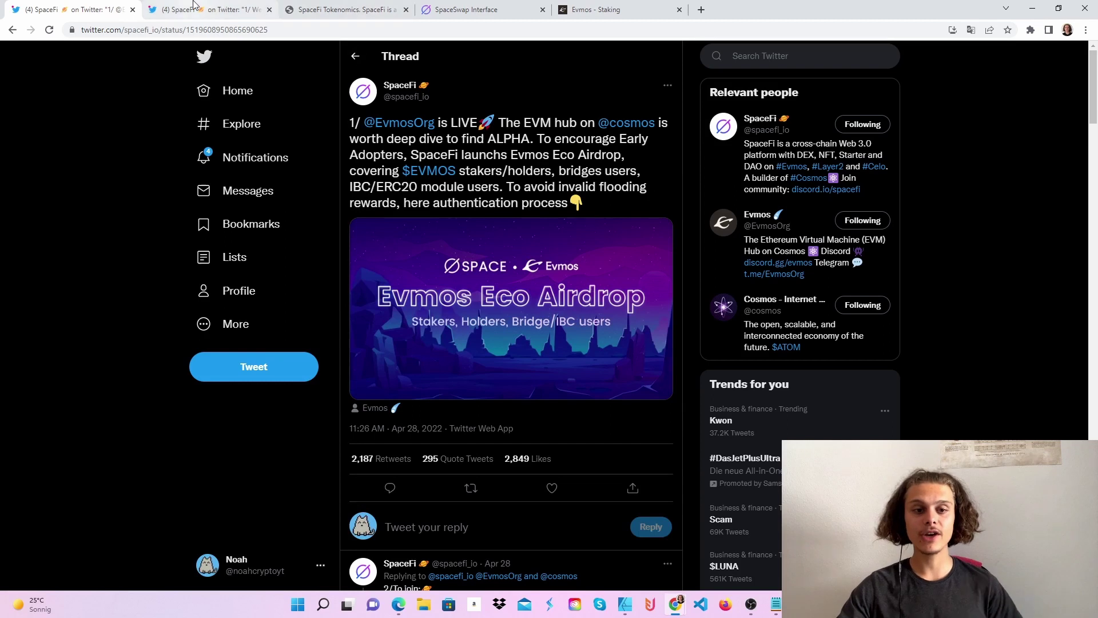
scroll(412, 208, up, 5)
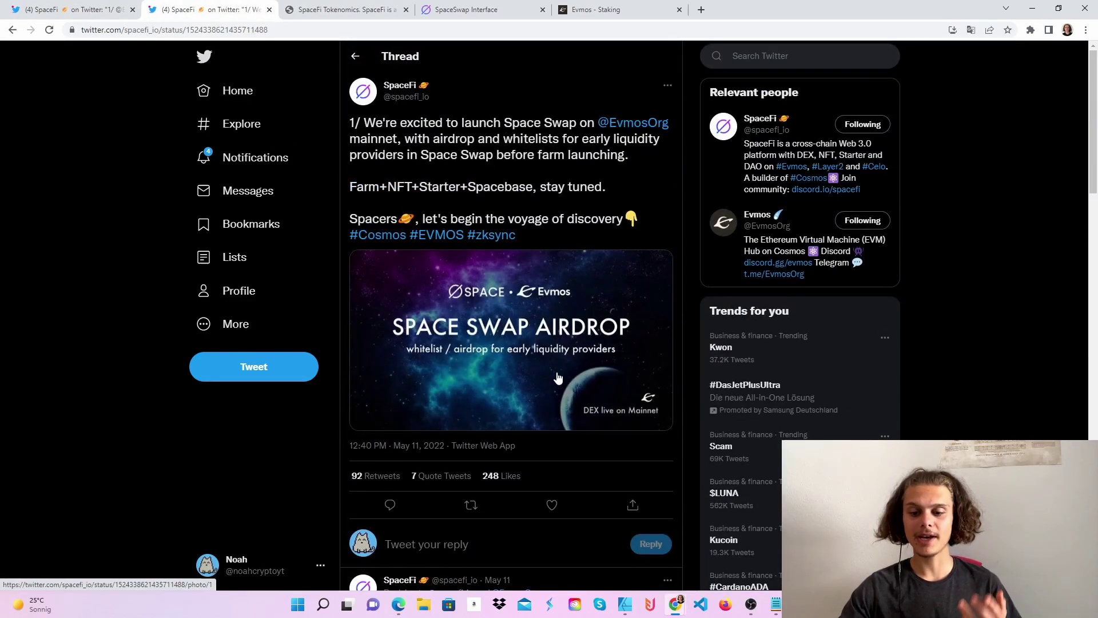
click(96, 8)
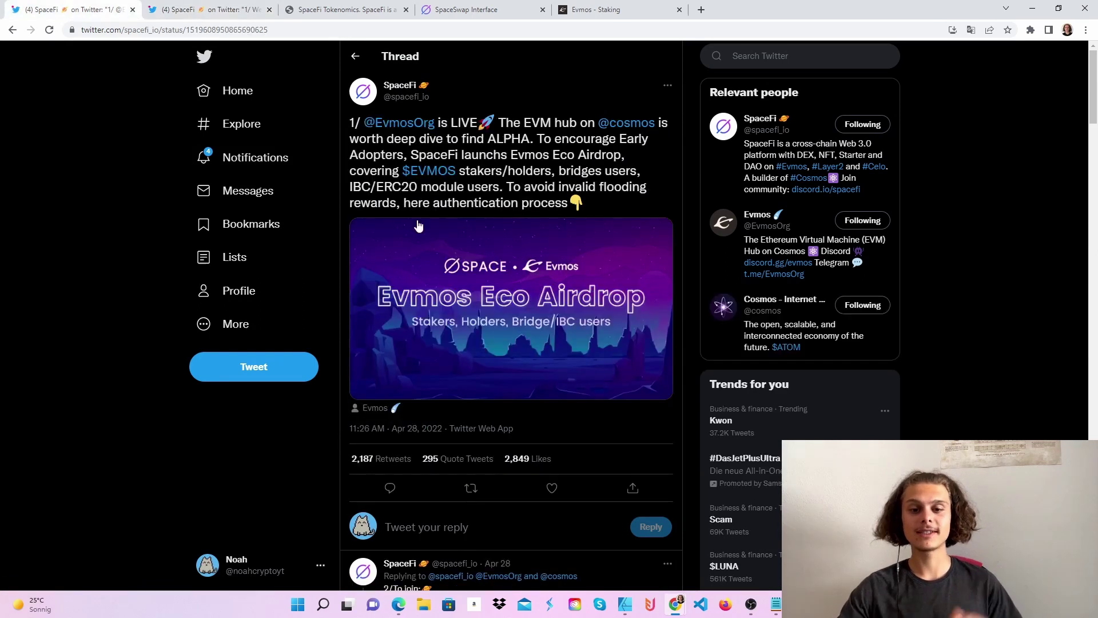
scroll(417, 239, down, 5)
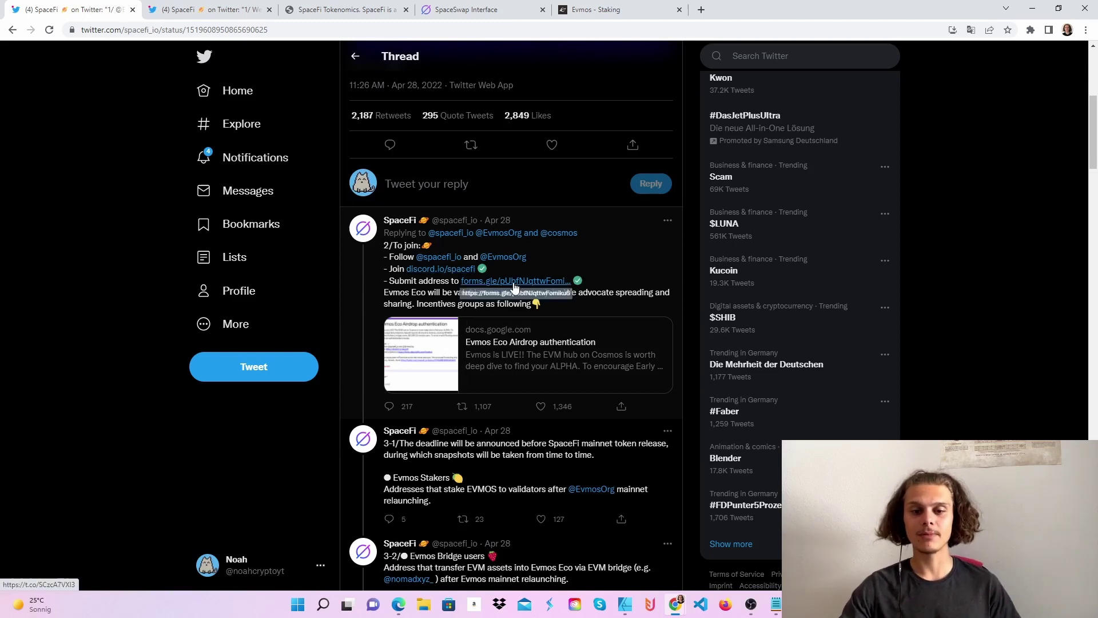
mouse_move(491, 260)
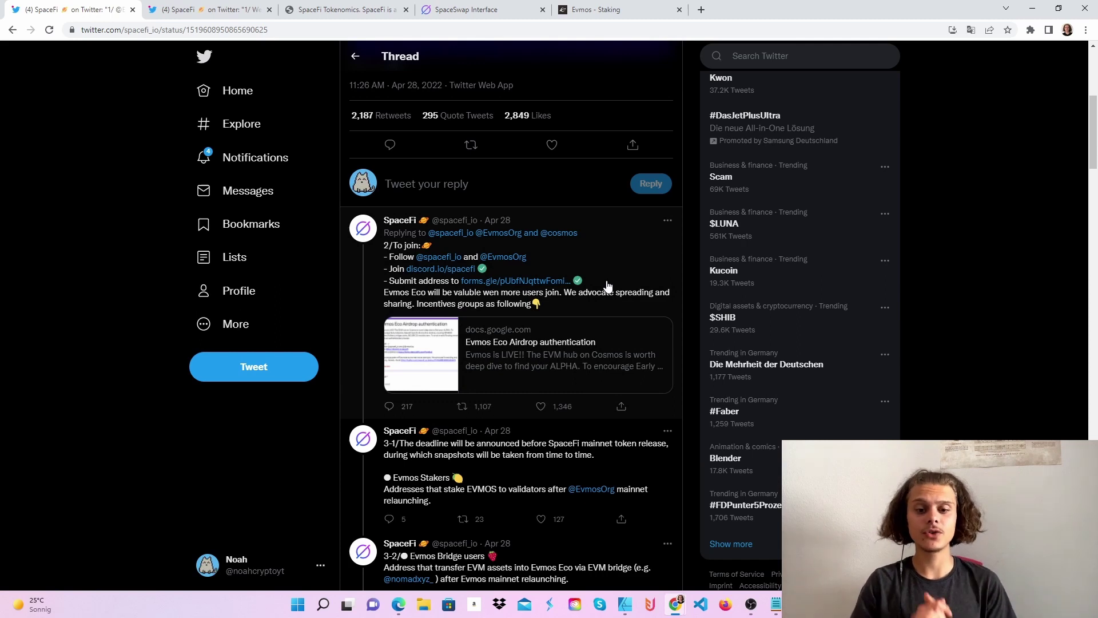
scroll(607, 286, down, 4)
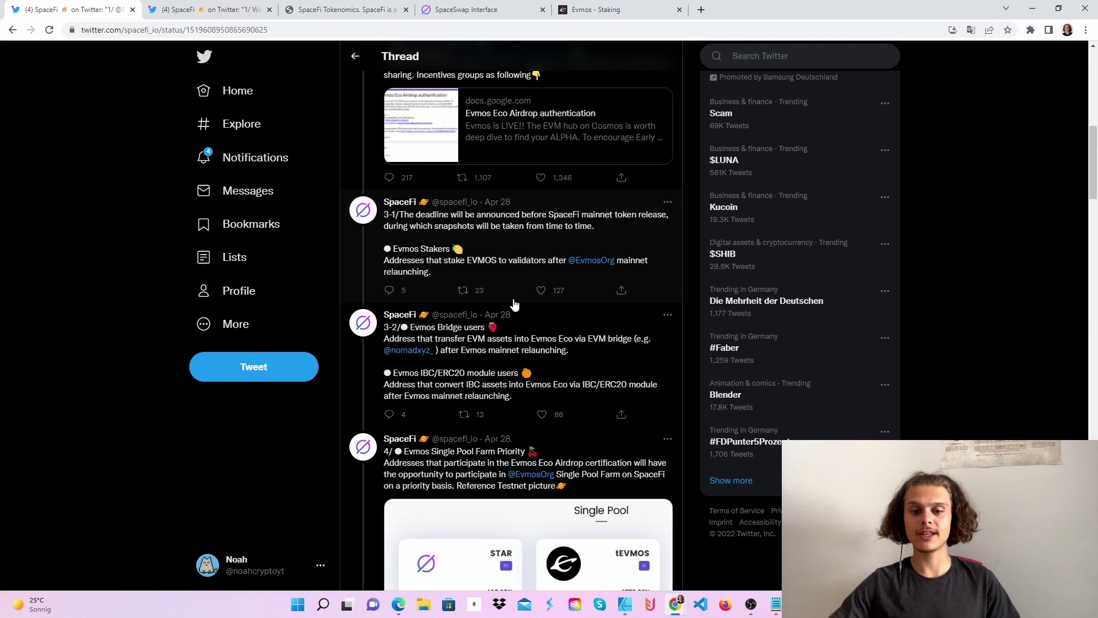
Delegate 0.01 EVMOS to the Cosmostation validator and sign it in MetaMask.
click(595, 10)
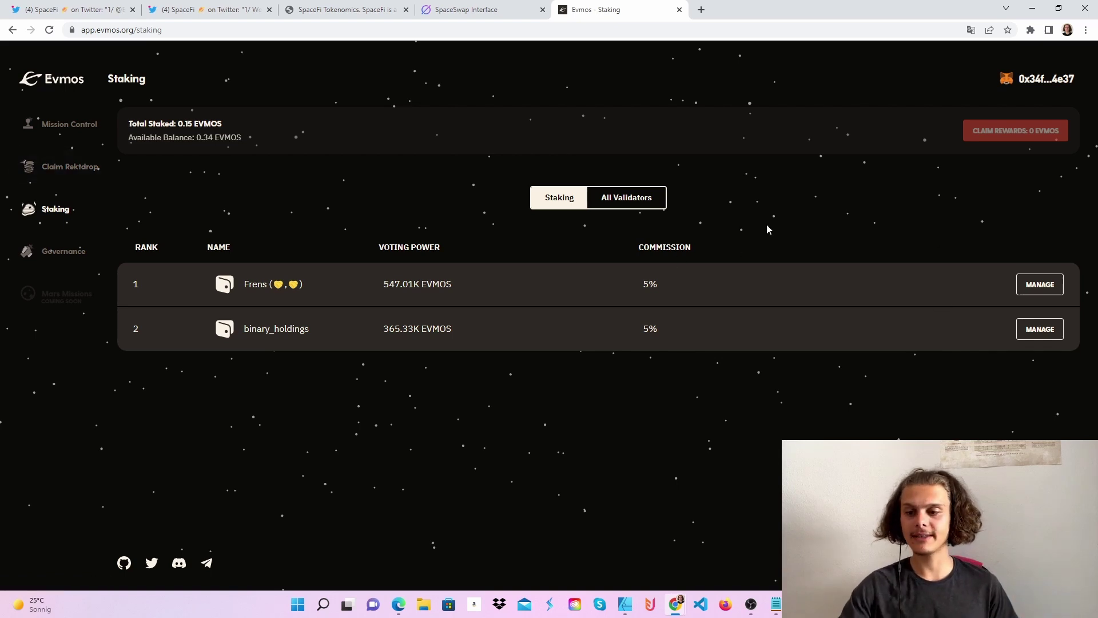
click(616, 199)
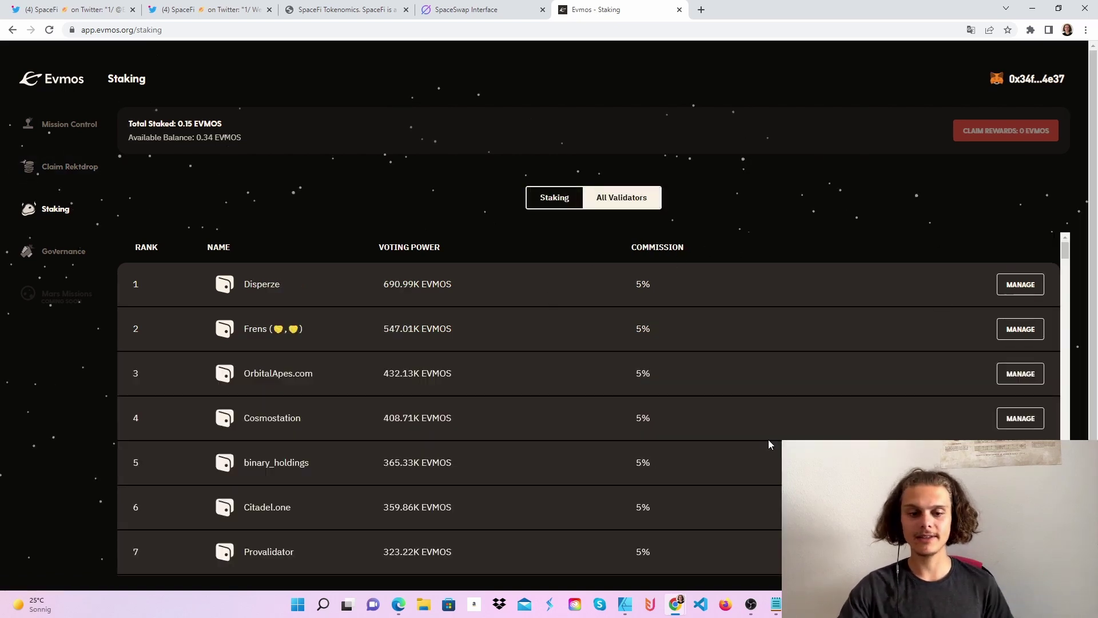
click(1023, 419)
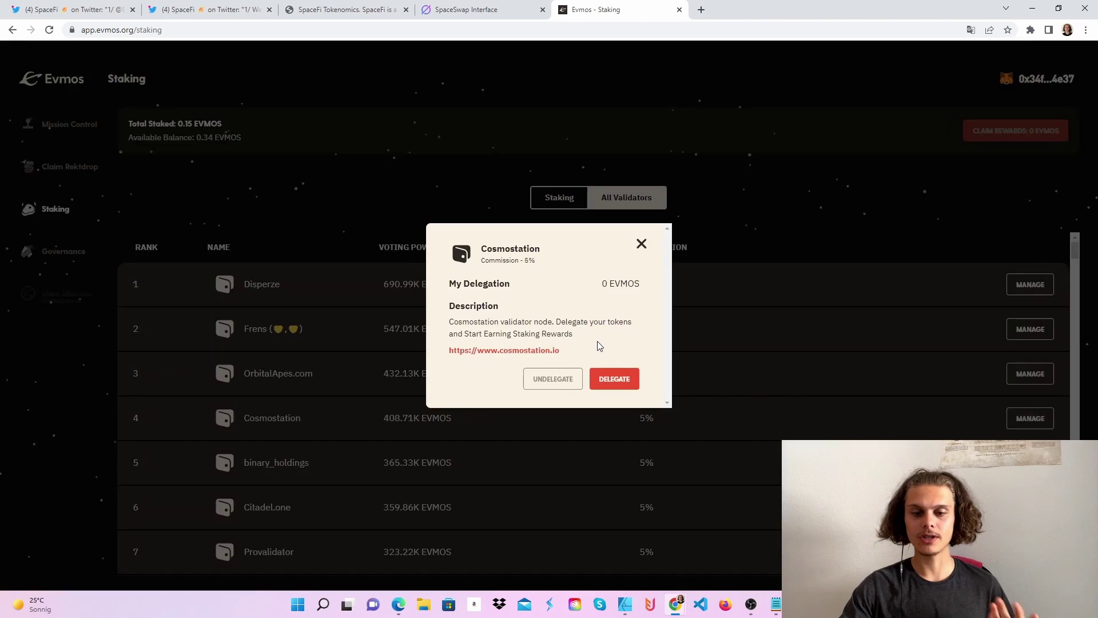
click(615, 379)
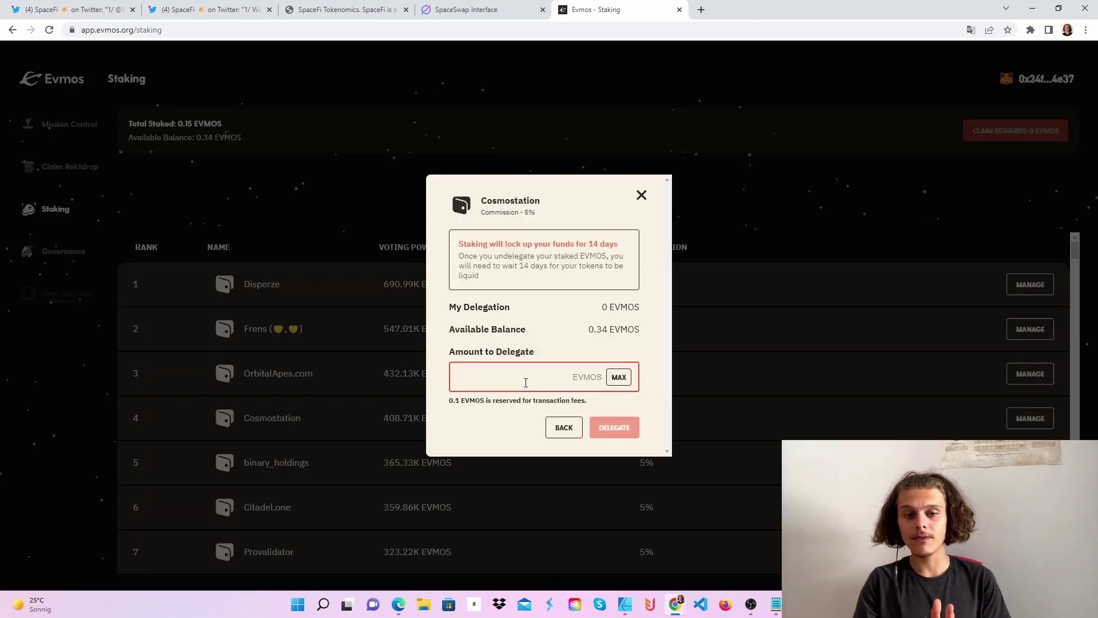
text(0.01)
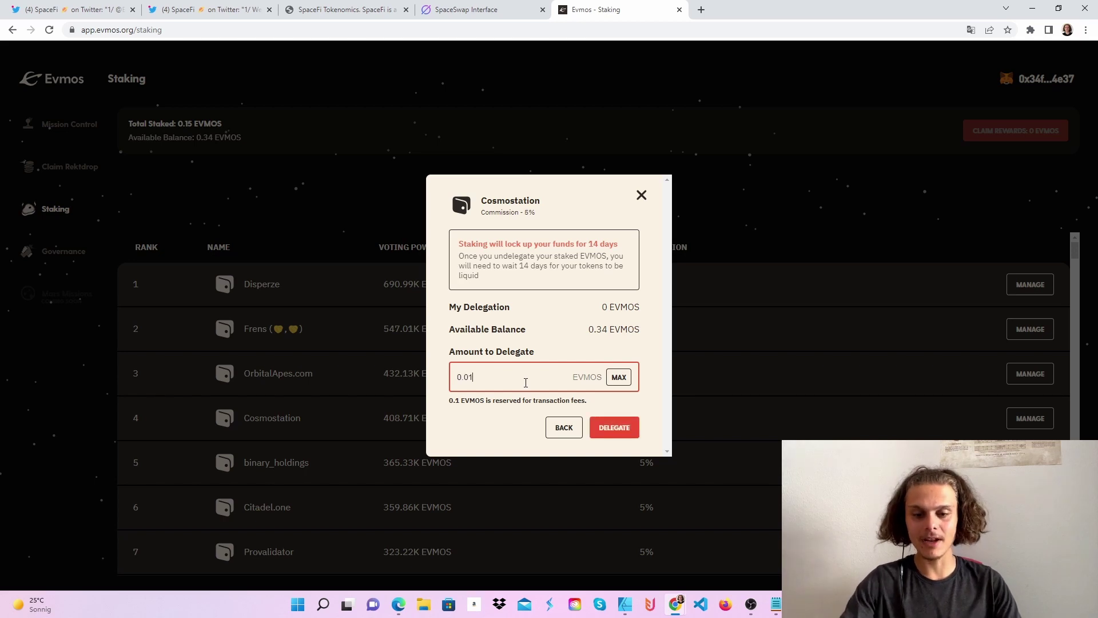
click(610, 433)
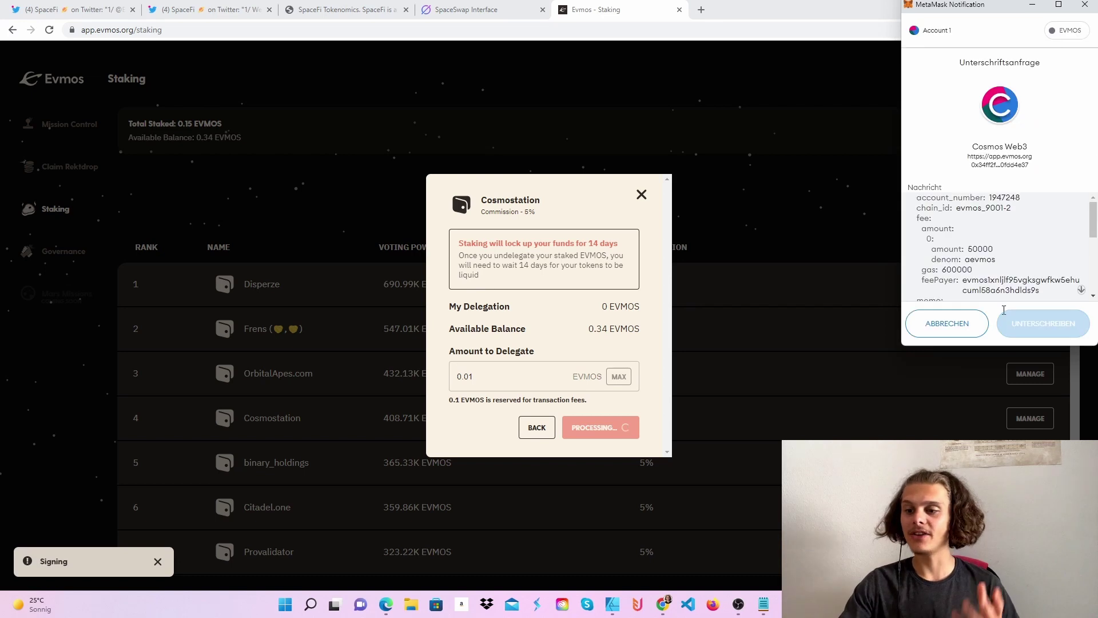
click(1081, 289)
click(1037, 326)
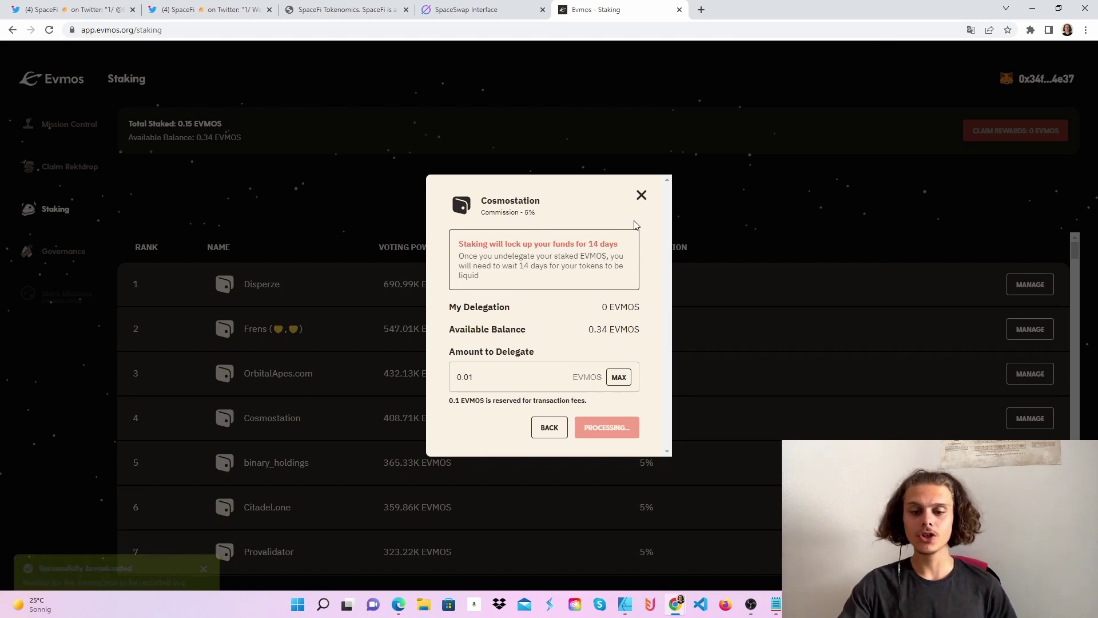
Close the Cosmostation dialog and open the Governance page with proposals #8–#13.
click(641, 196)
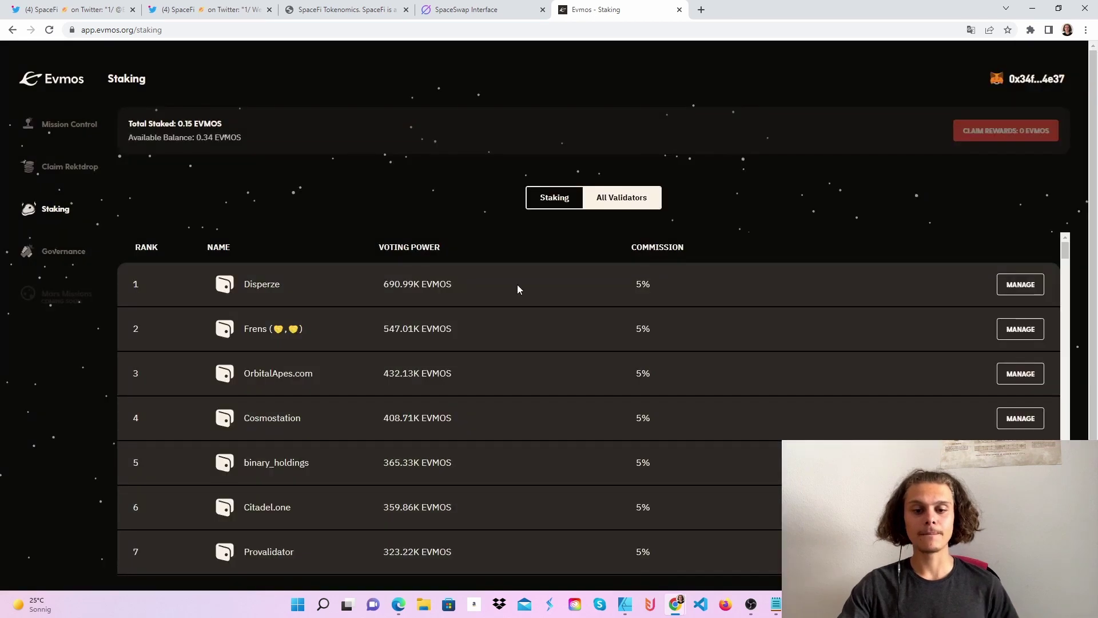
click(89, 253)
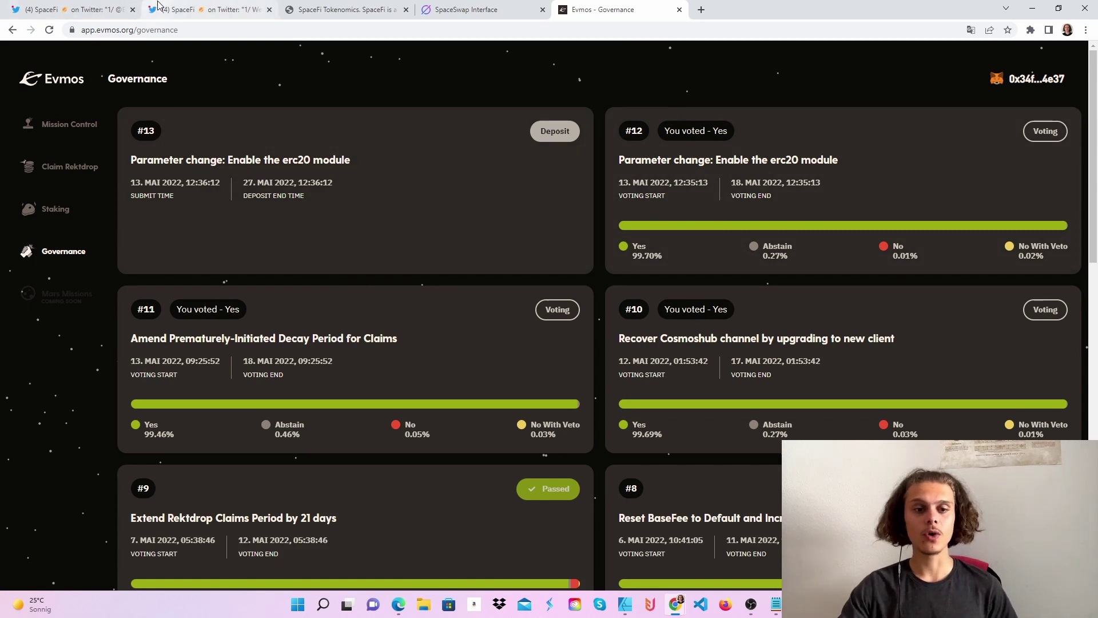
Revisit the Evmos Eco thread, then scroll the Space Swap thread to the WEVMOS/madUSDC and WETH/WEVMOS LP replies.
click(85, 9)
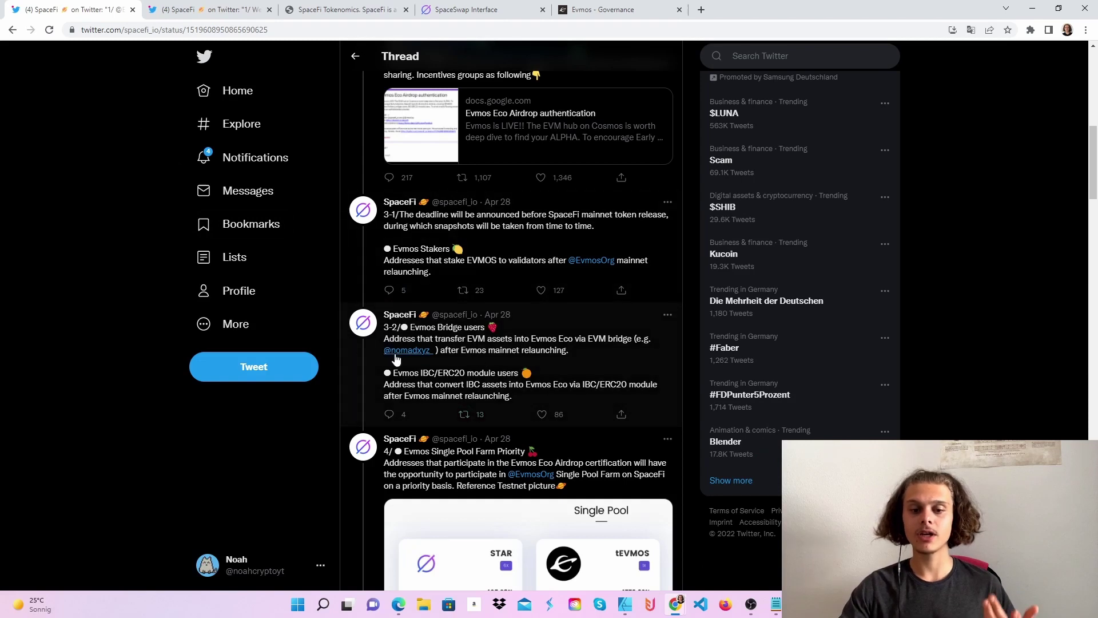
mouse_move(396, 361)
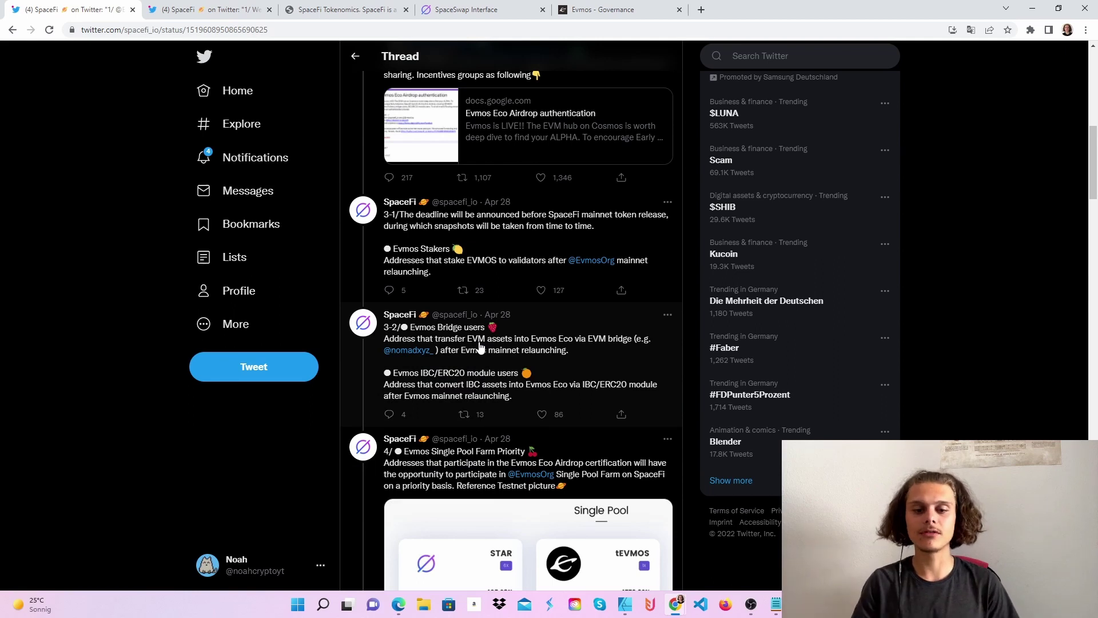
click(169, 7)
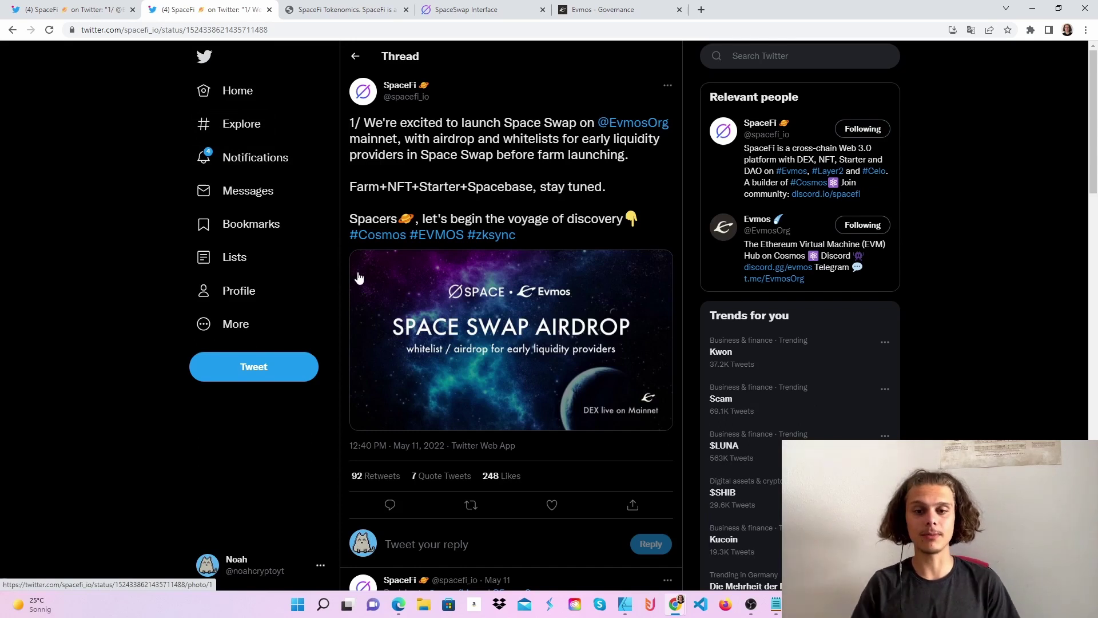
scroll(401, 269, down, 7)
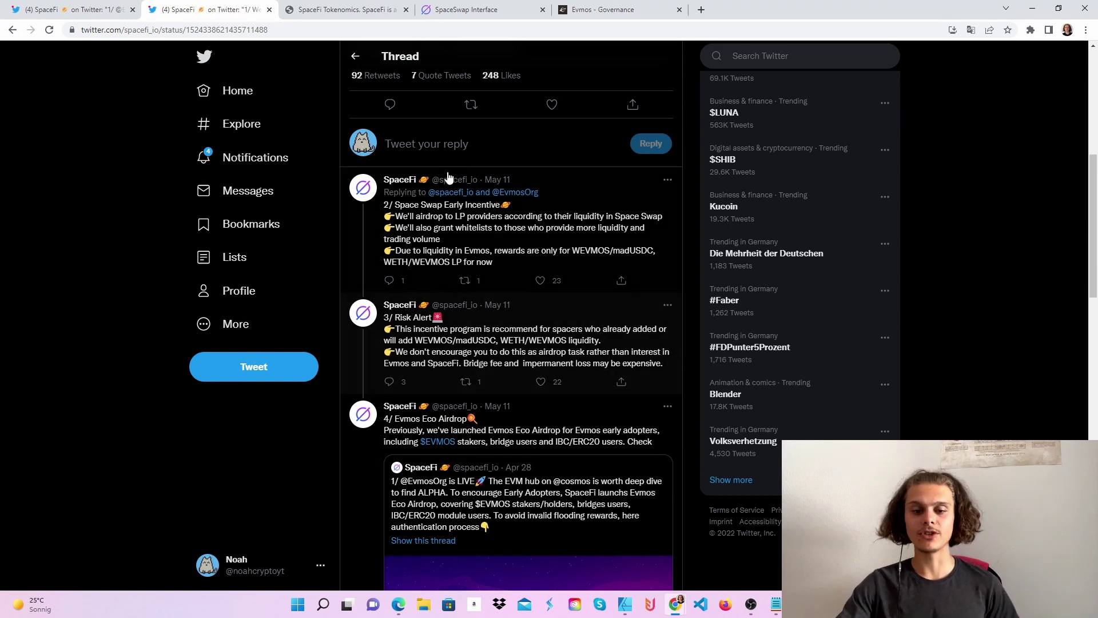
Wrap 0.05 EVMOS into WEVMOS on SpaceSwap's swap page and confirm it in MetaMask.
click(484, 9)
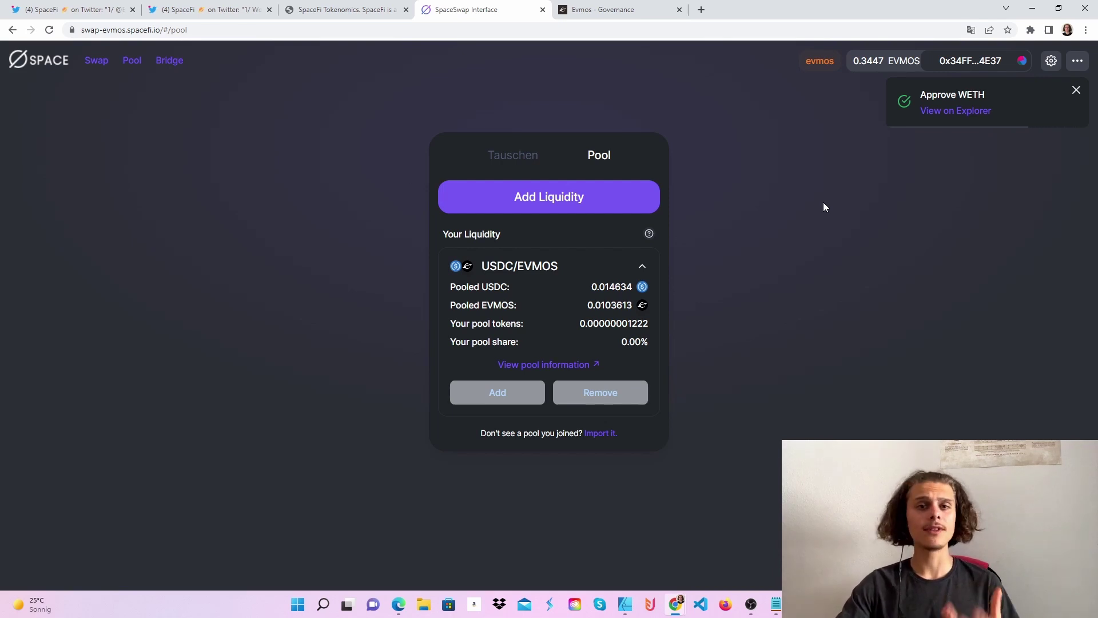
click(96, 60)
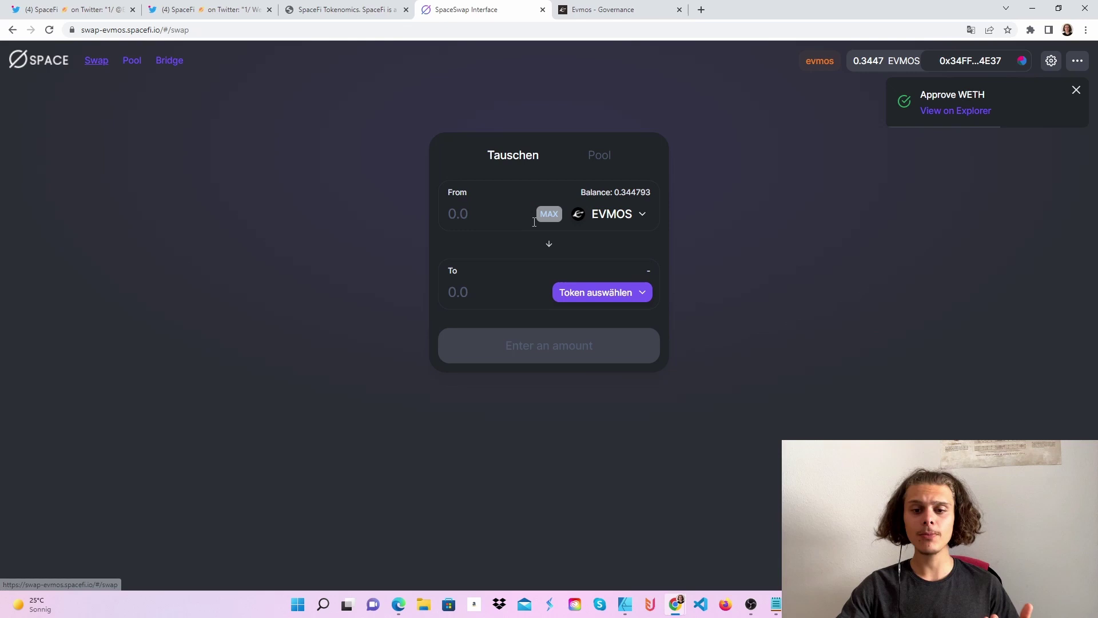
click(462, 217)
text(0.05)
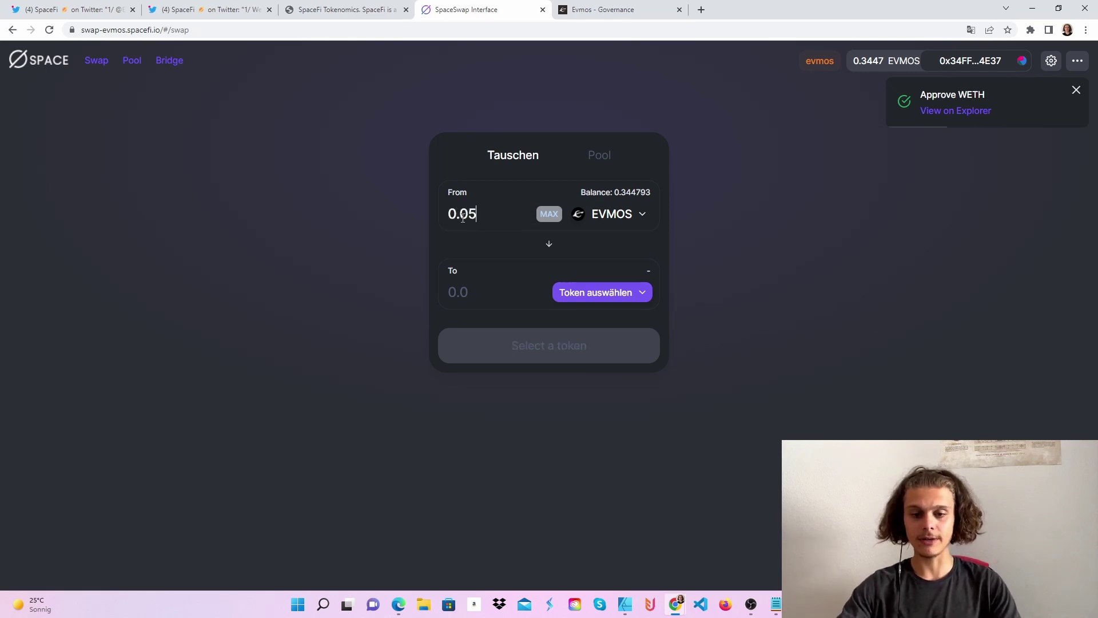
click(576, 293)
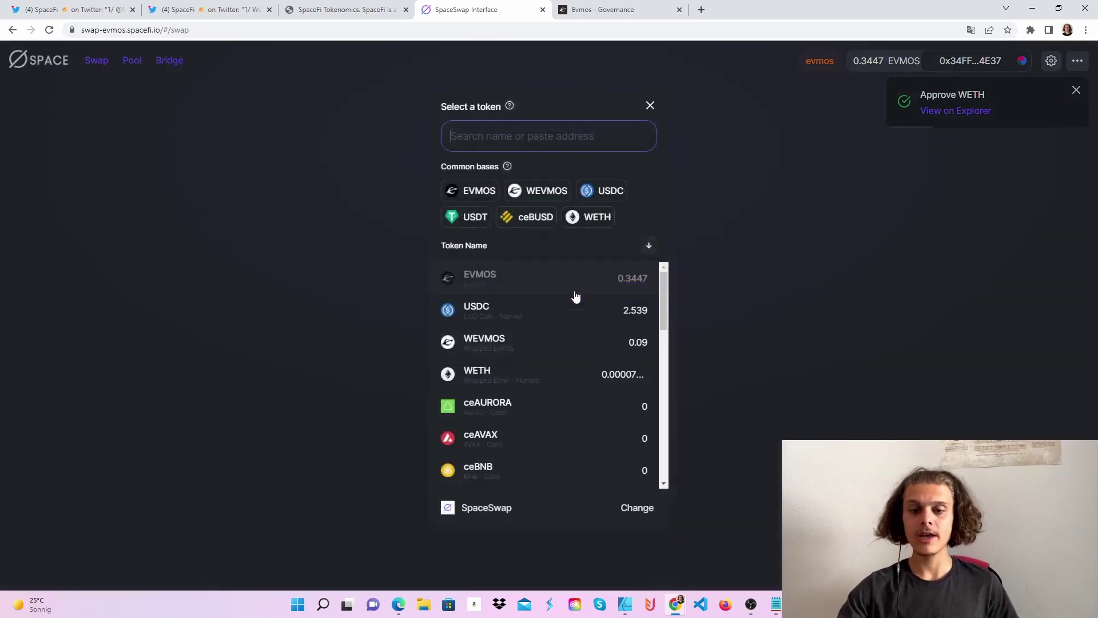
click(548, 346)
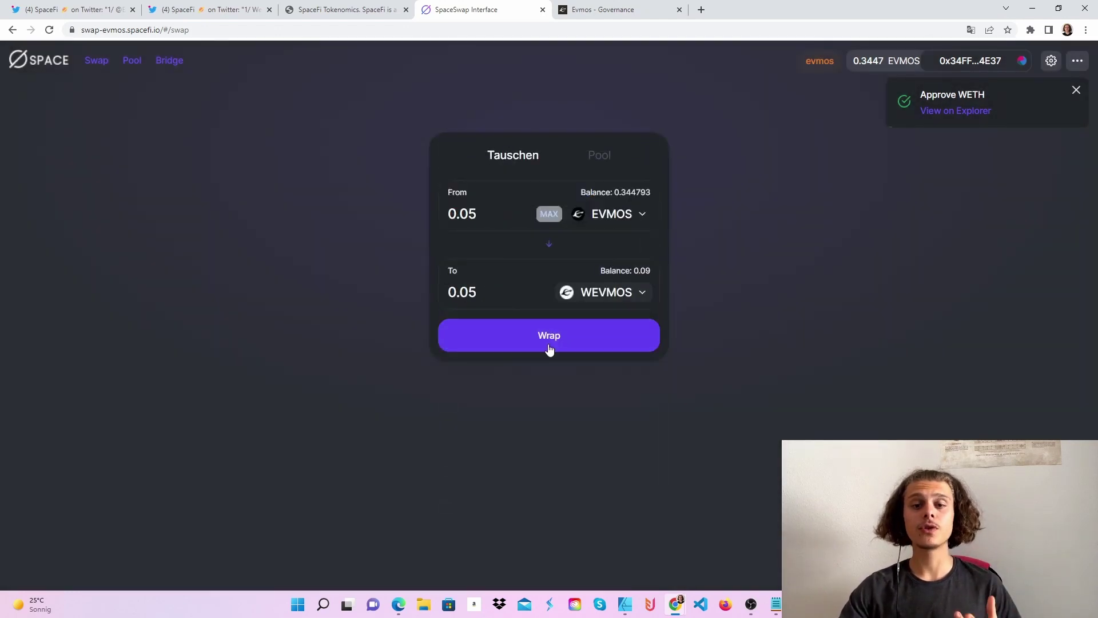
click(547, 336)
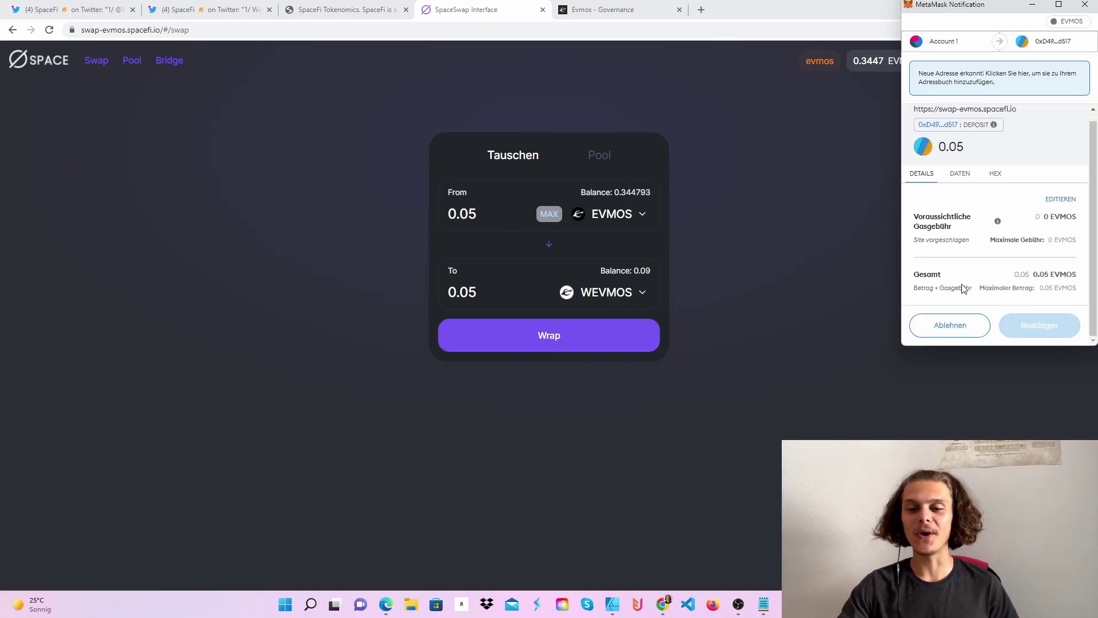
scroll(1028, 275, down, 1)
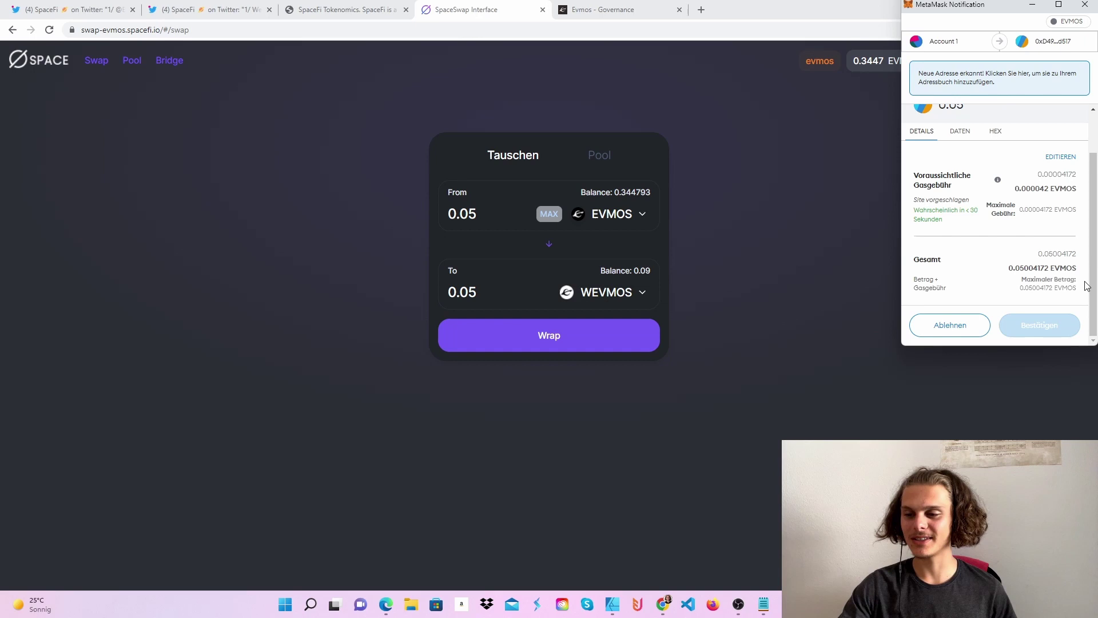
click(1031, 332)
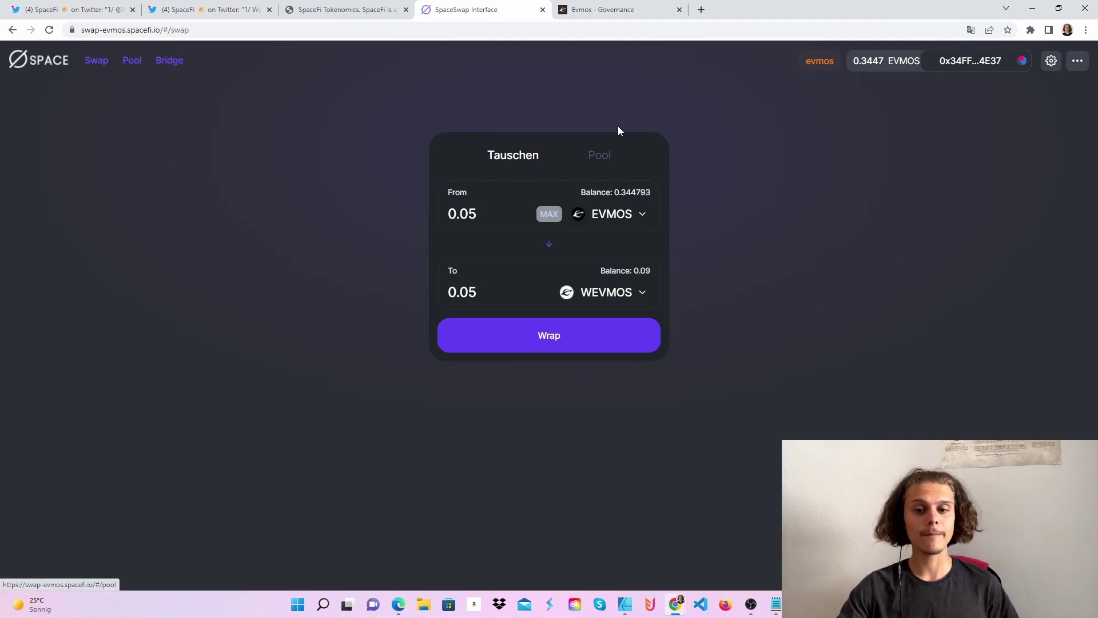
Set up a WEVMOS/WETH liquidity addition and approve WETH spending in the wallet.
click(600, 155)
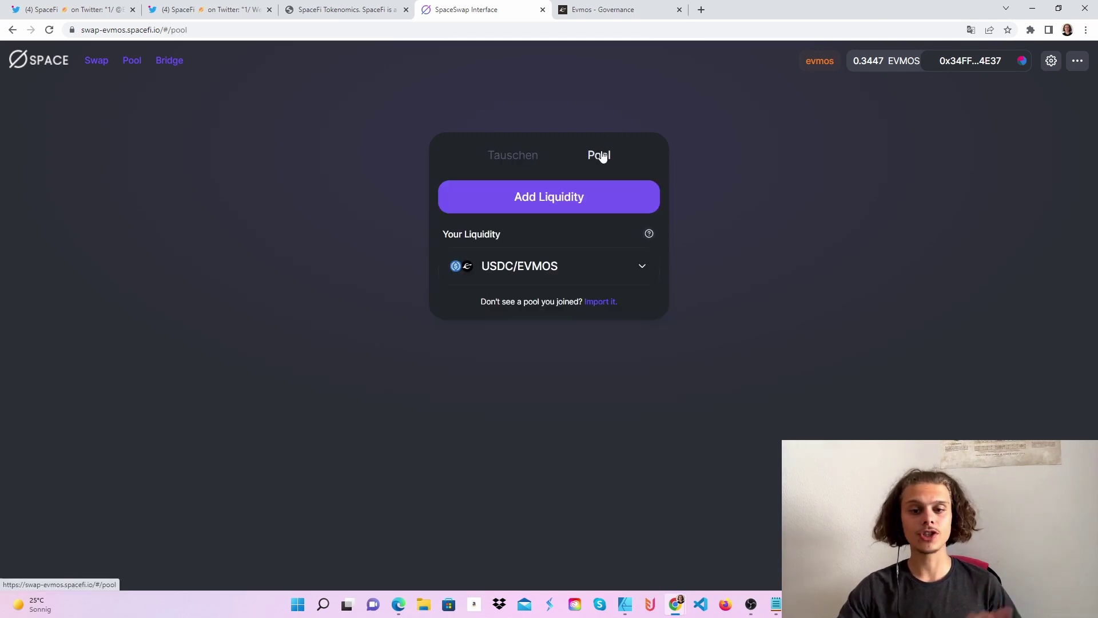
click(559, 207)
click(620, 209)
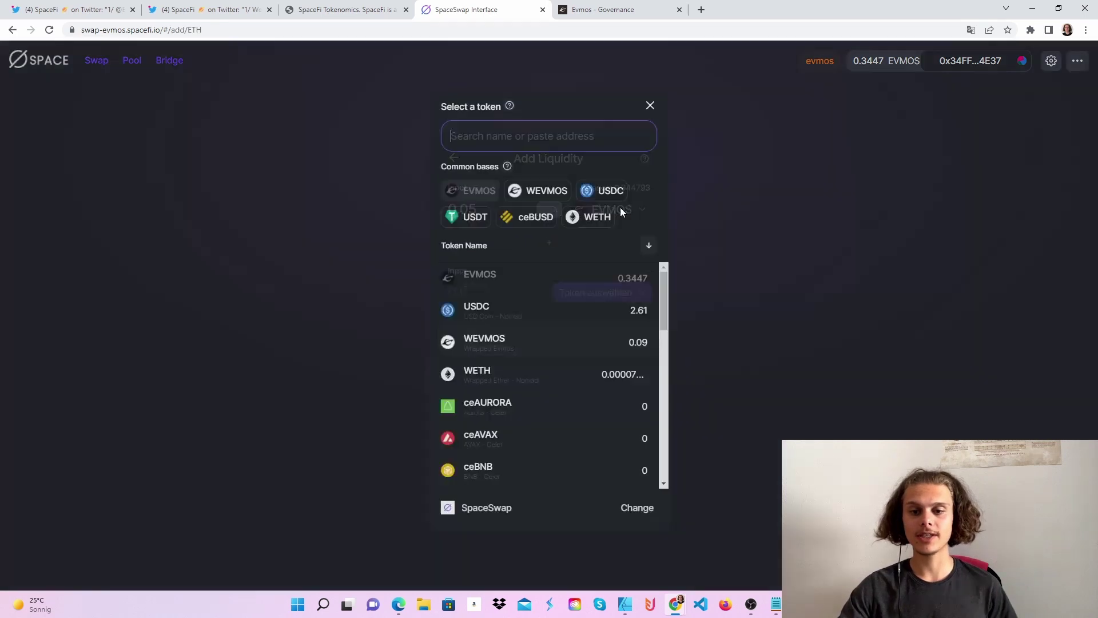
click(544, 342)
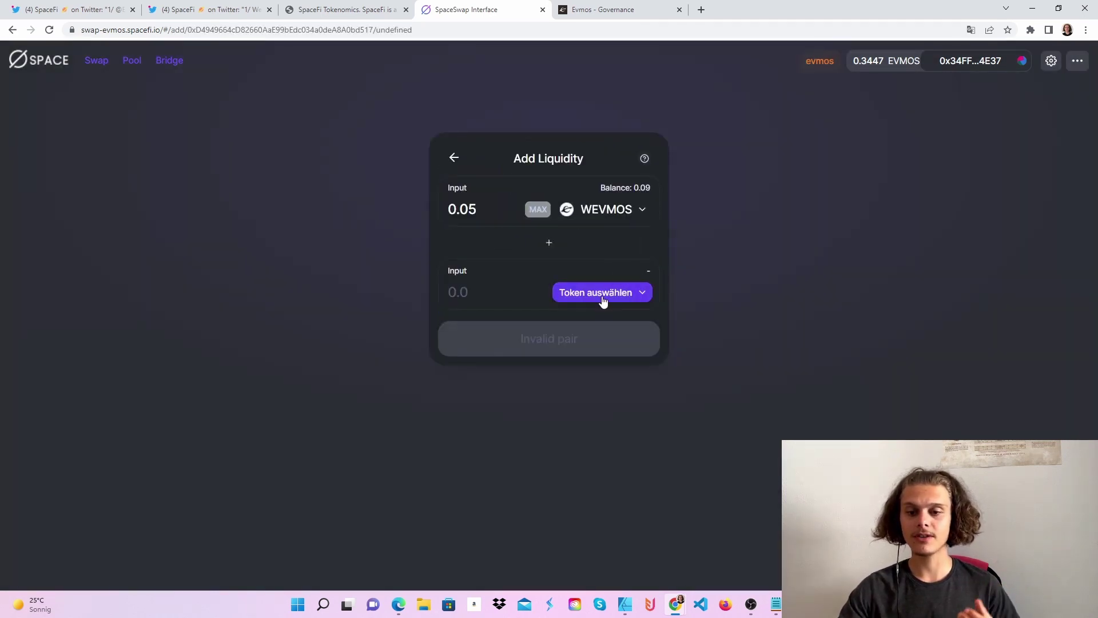
click(603, 294)
click(549, 373)
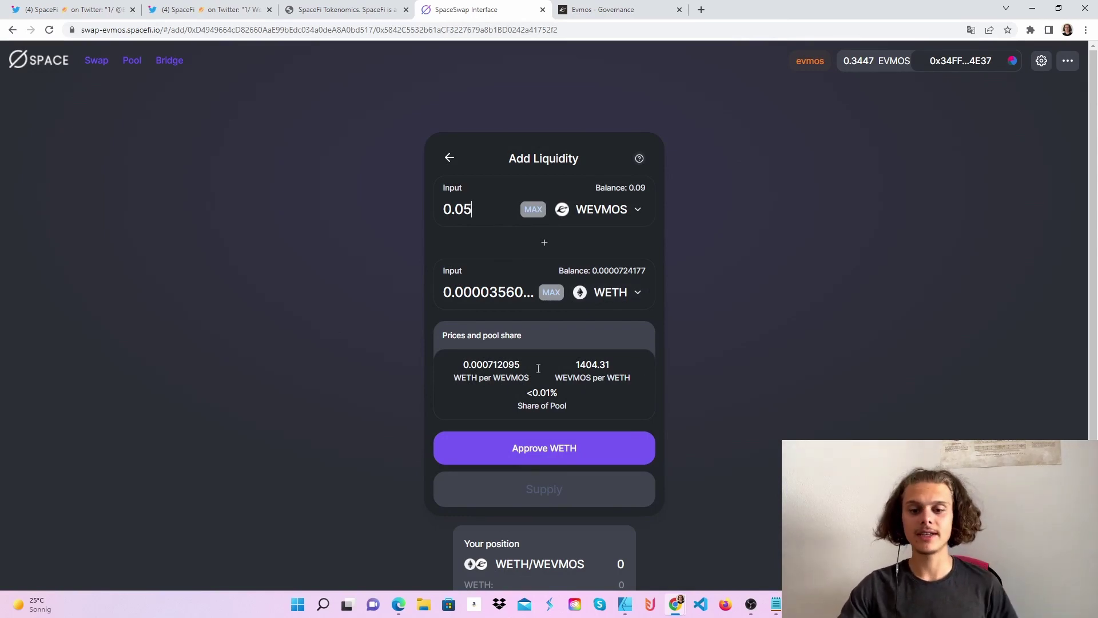
click(564, 448)
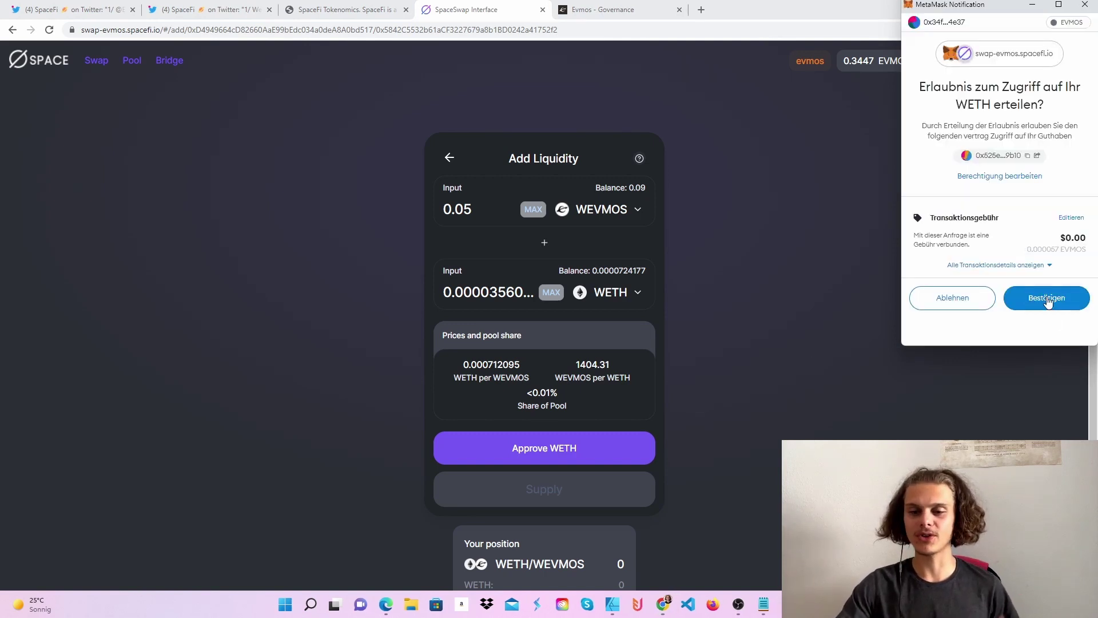
click(1047, 299)
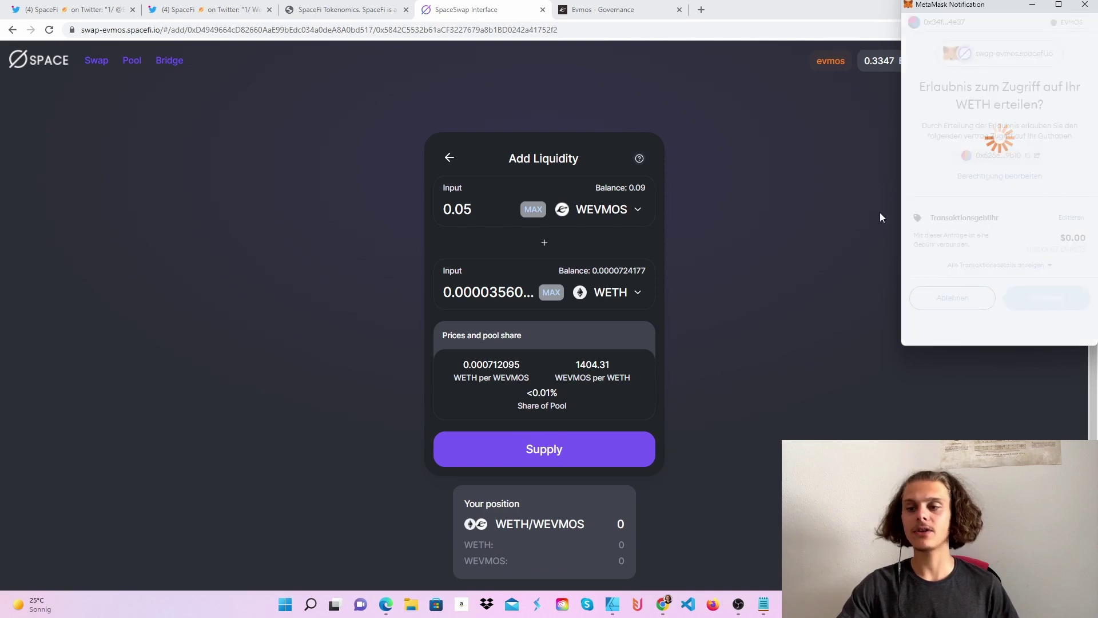
Supply 0.05 WEVMOS and 0.0000356047 WETH to the pool and sign in MetaMask.
click(559, 456)
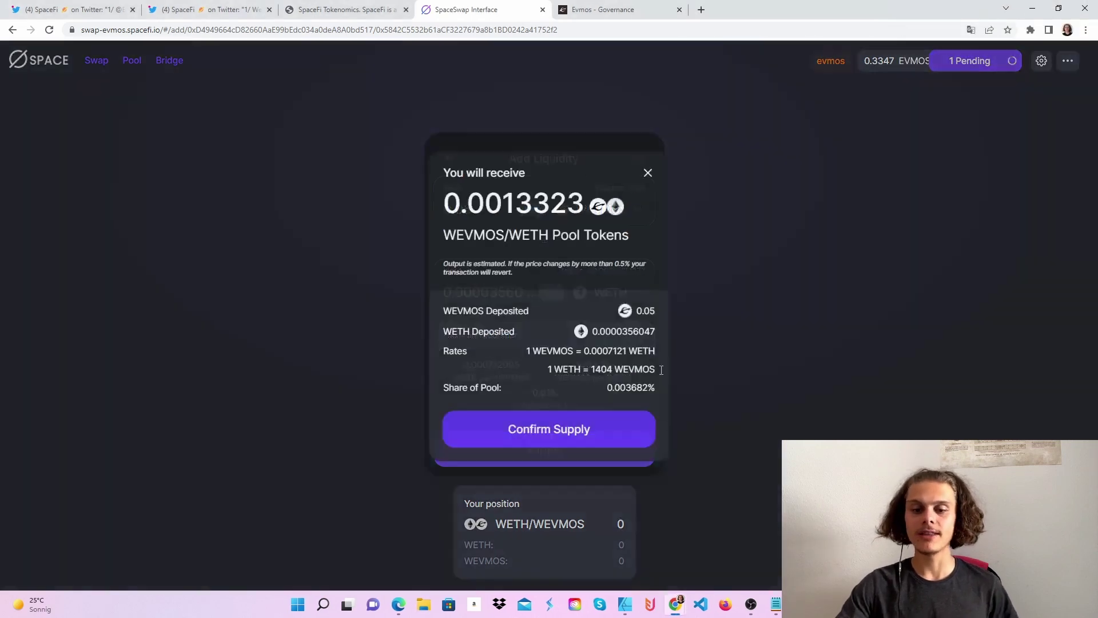
click(570, 430)
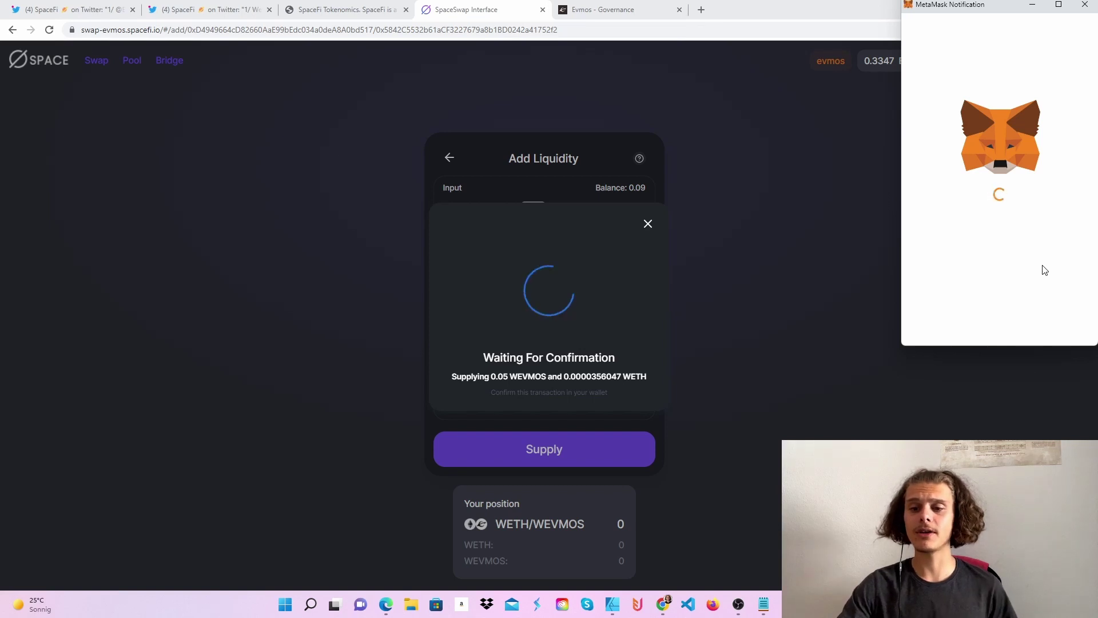
scroll(1046, 298, down, 2)
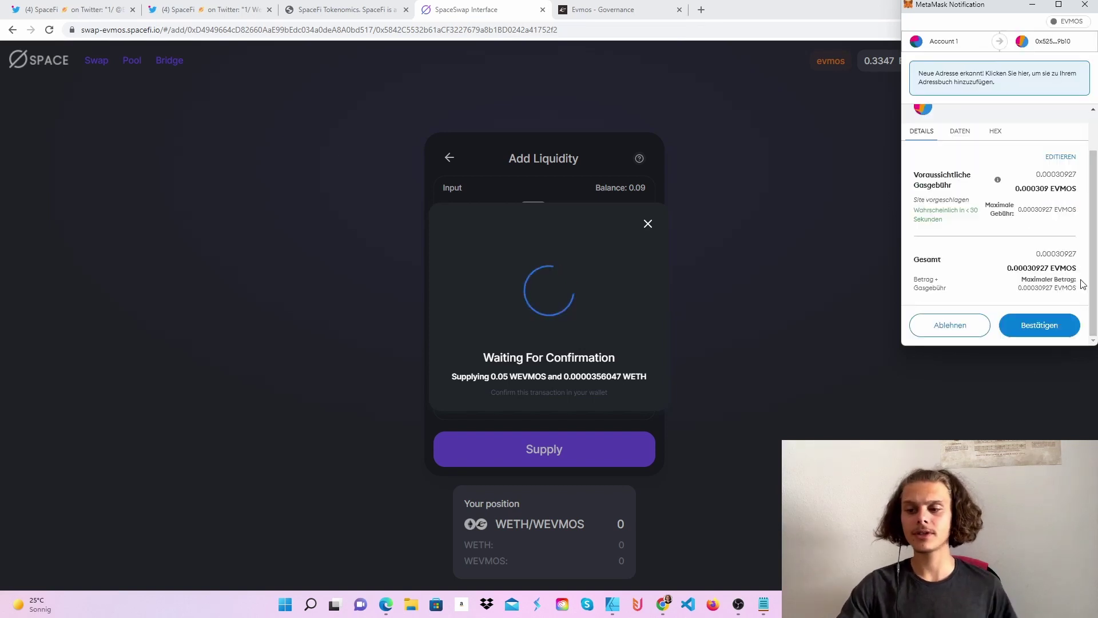
click(1033, 335)
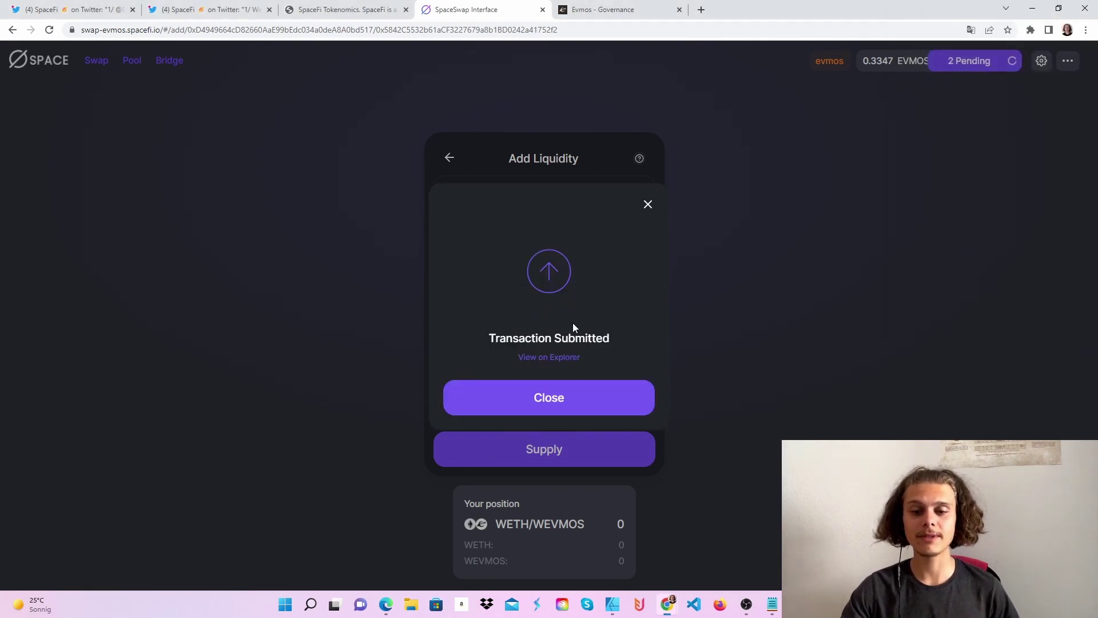
click(576, 398)
Expand the USDC/EVMOS pool position, then open SpaceFi's Bridge page listing Nomad, Connext, Celer and Multichain.
click(449, 159)
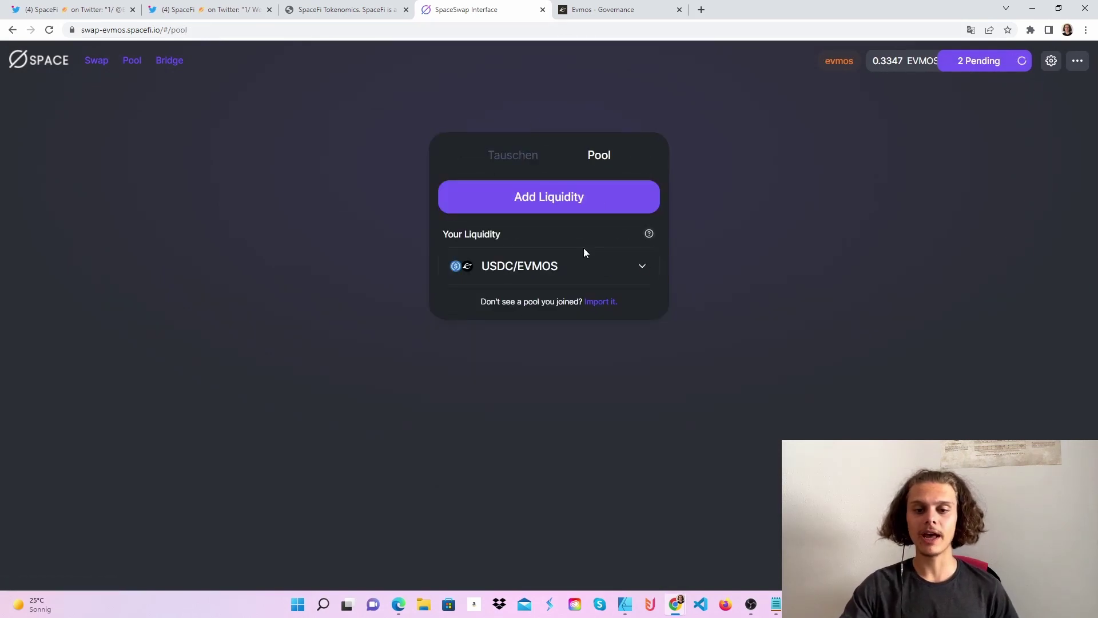
click(583, 268)
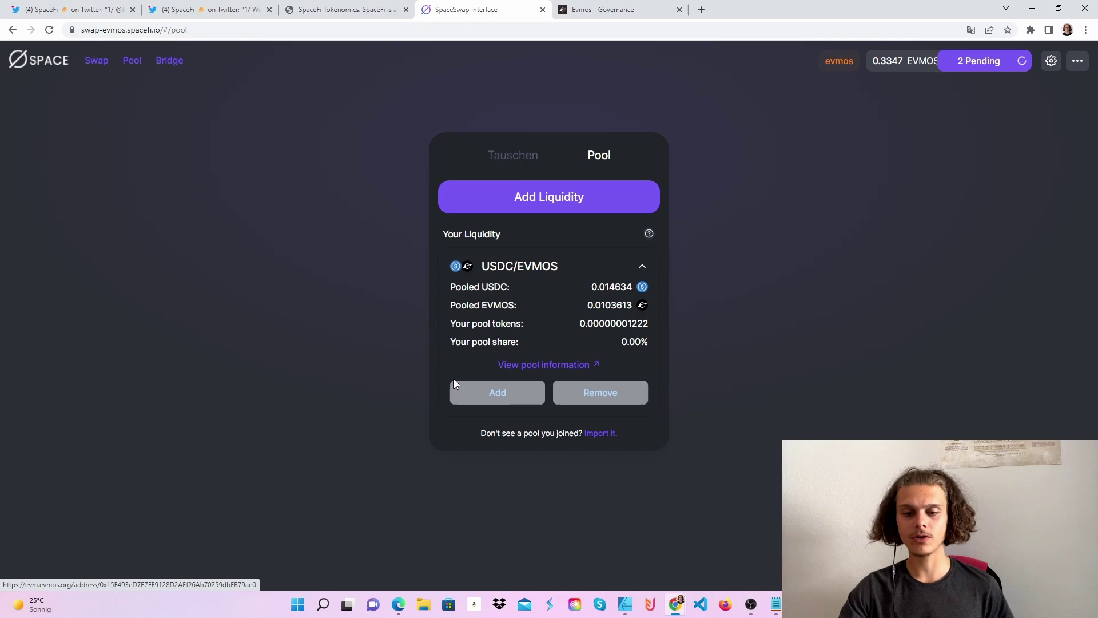
click(171, 61)
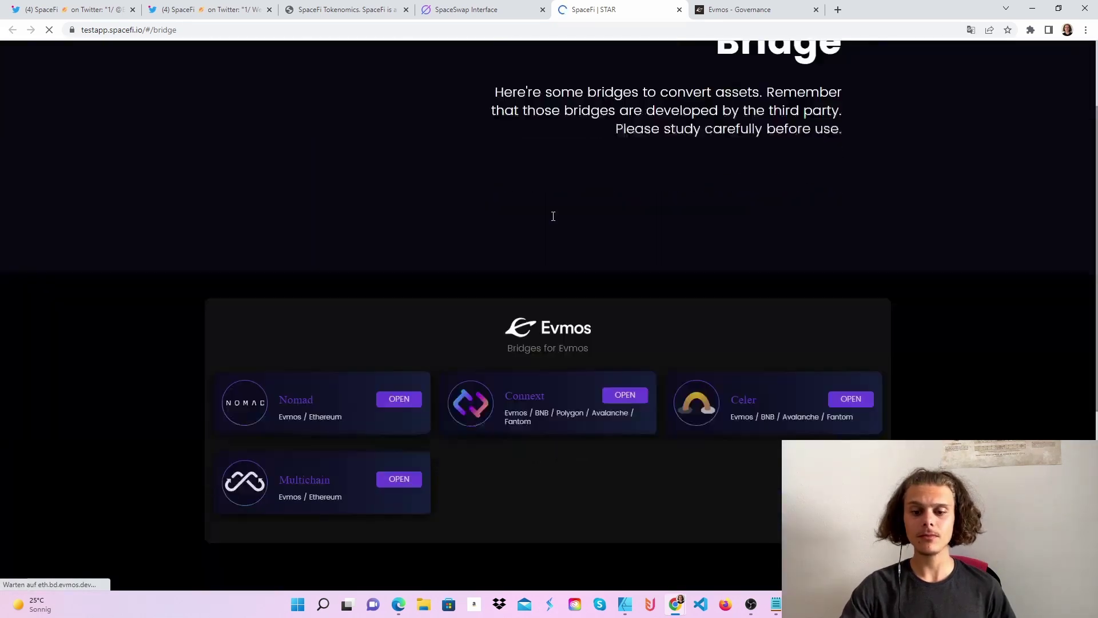
scroll(553, 216, down, 2)
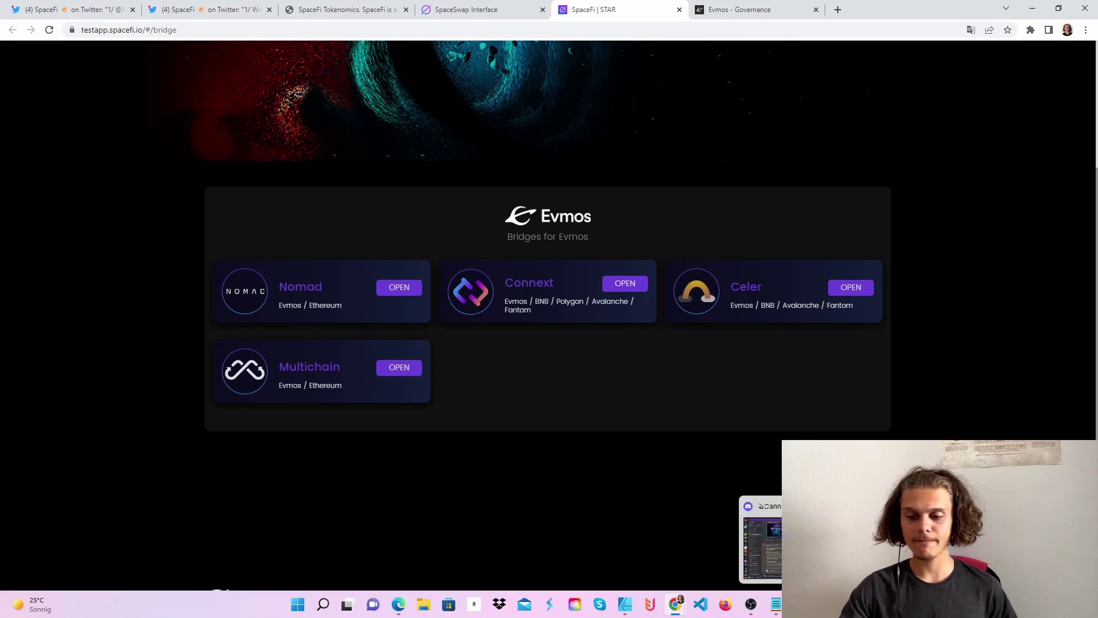
click(751, 604)
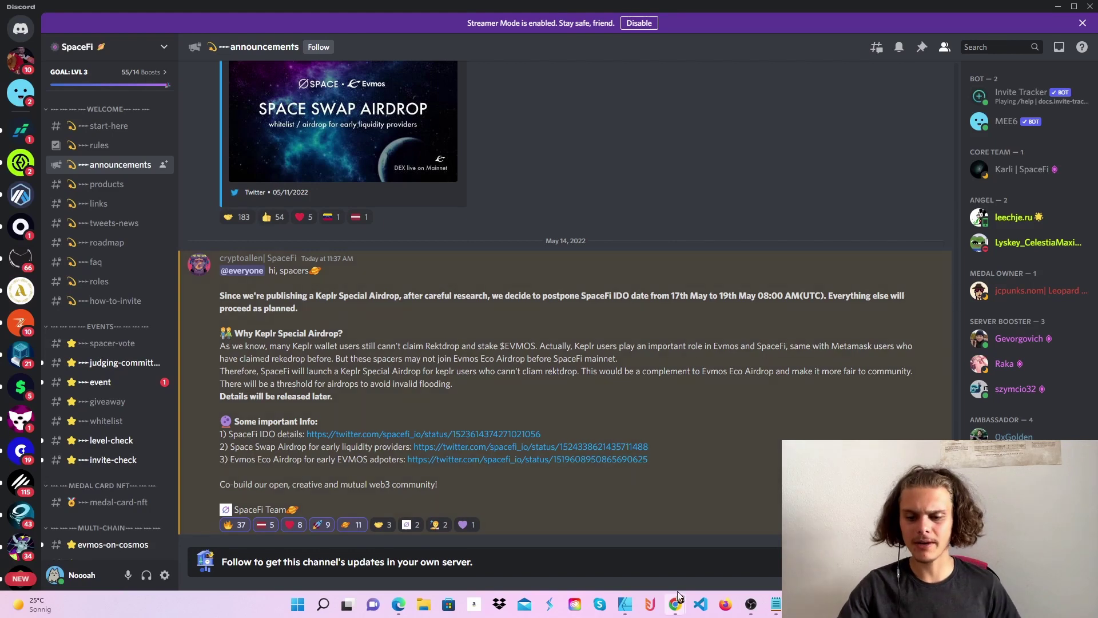
Check the Evmos Staking overview showing 0.16 EVMOS staked, then return to the SpaceFi bridges page.
mouse_move(676, 604)
click(700, 577)
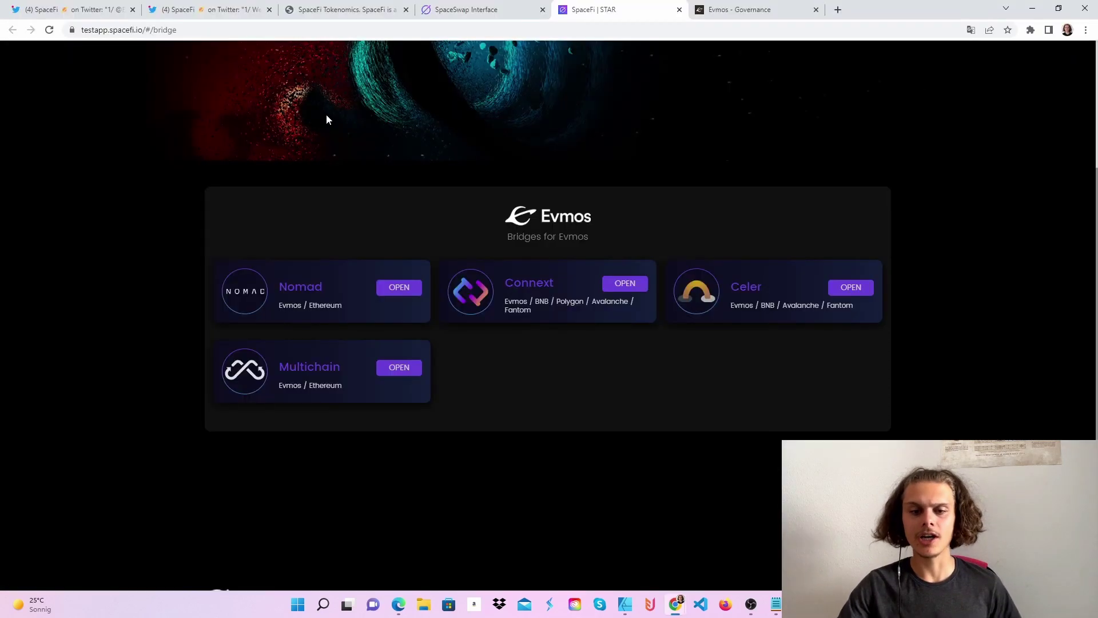
click(349, 9)
click(452, 8)
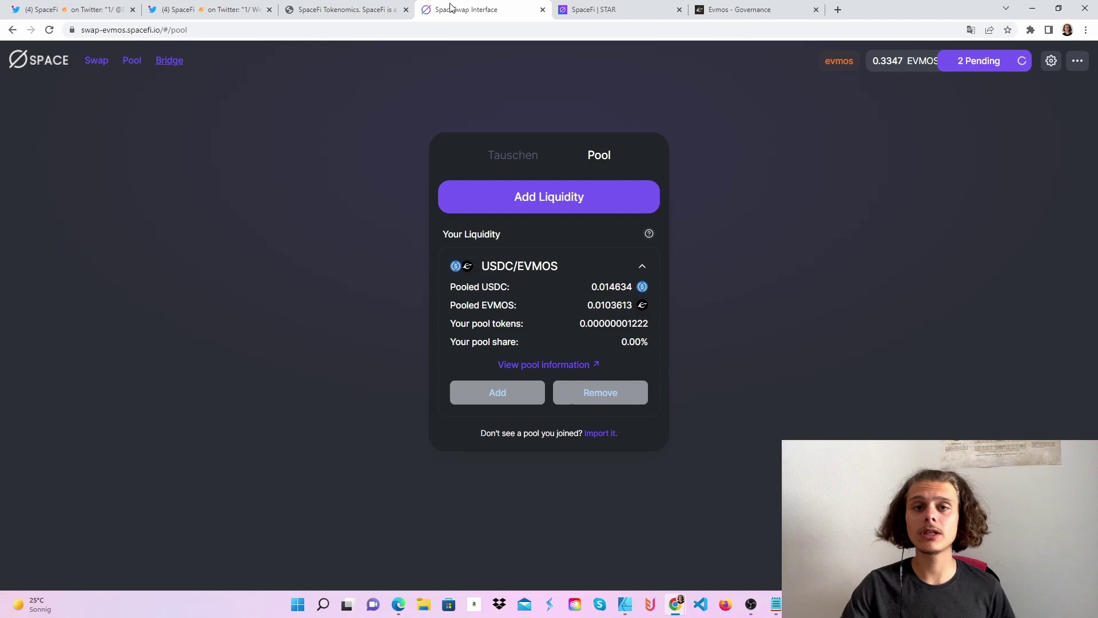
click(733, 9)
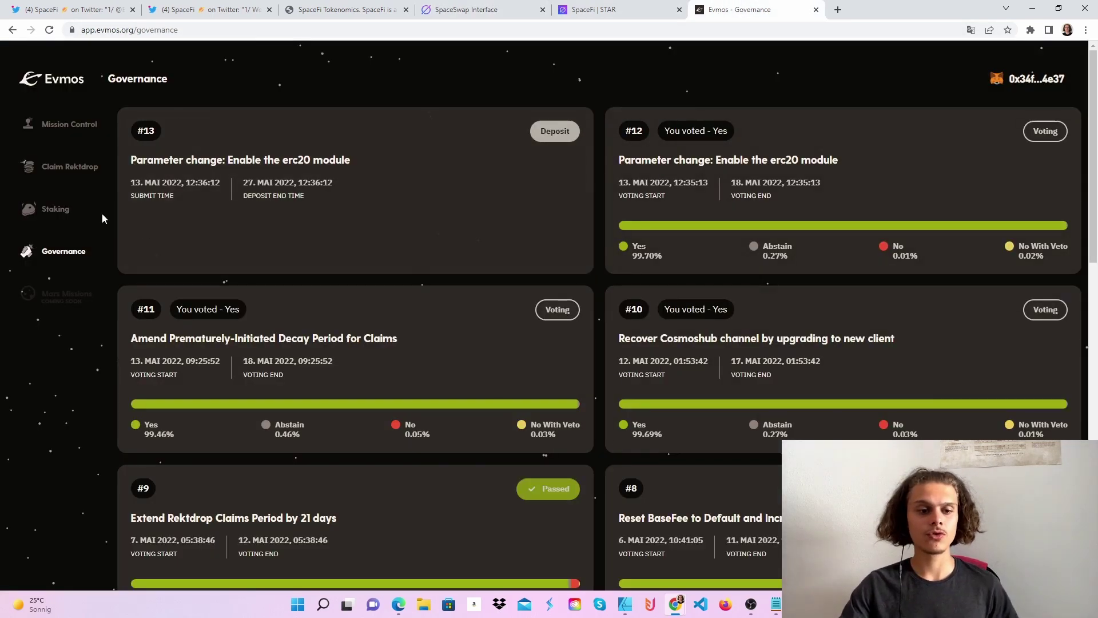
click(62, 210)
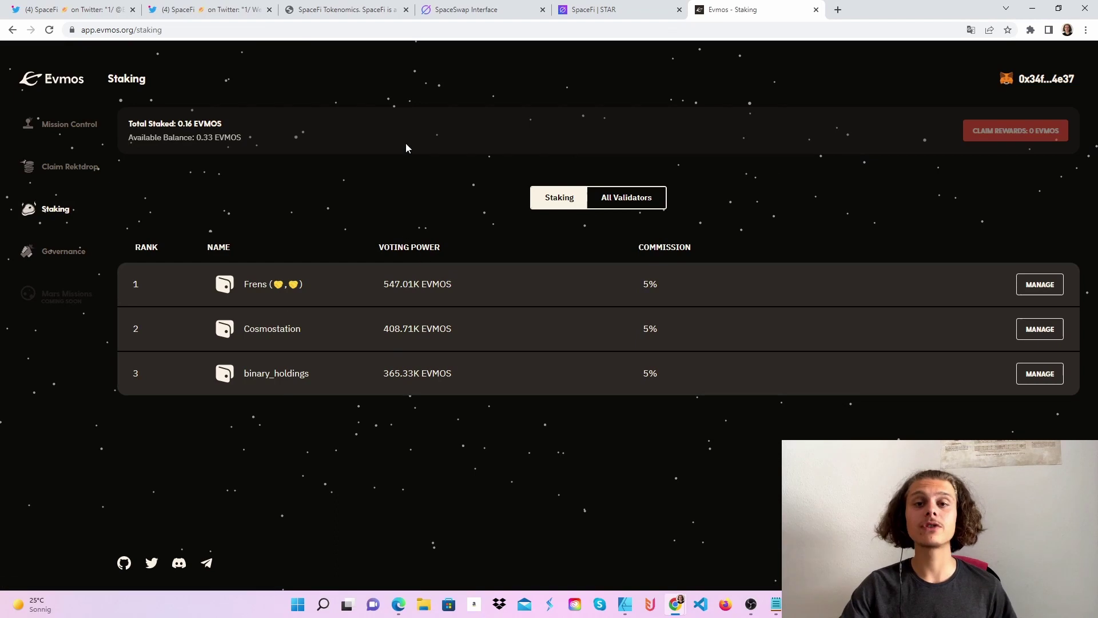
click(620, 6)
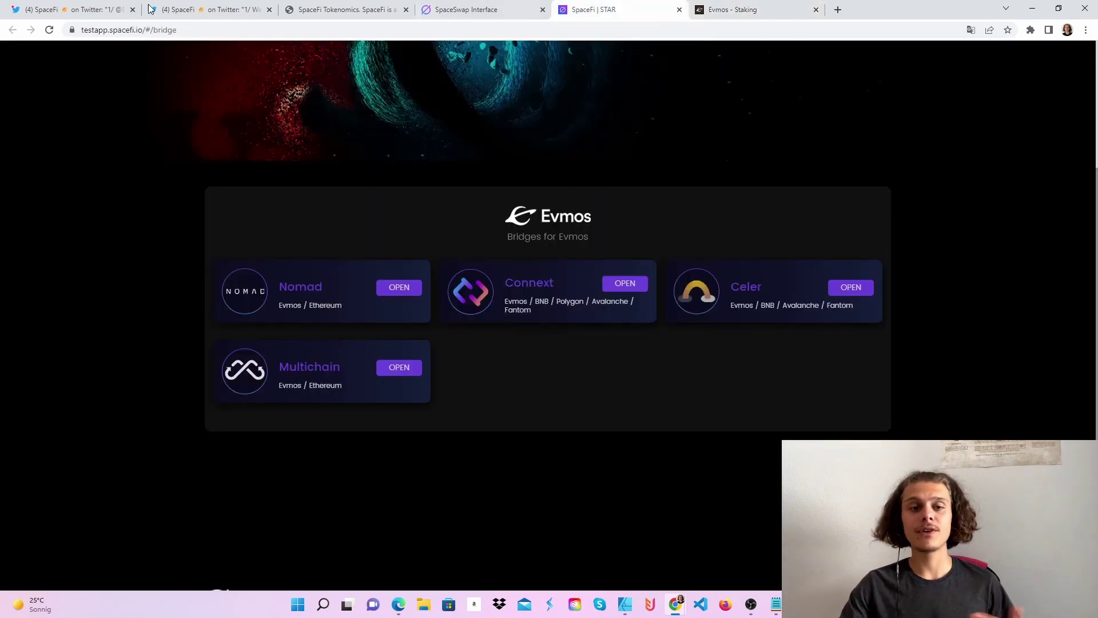